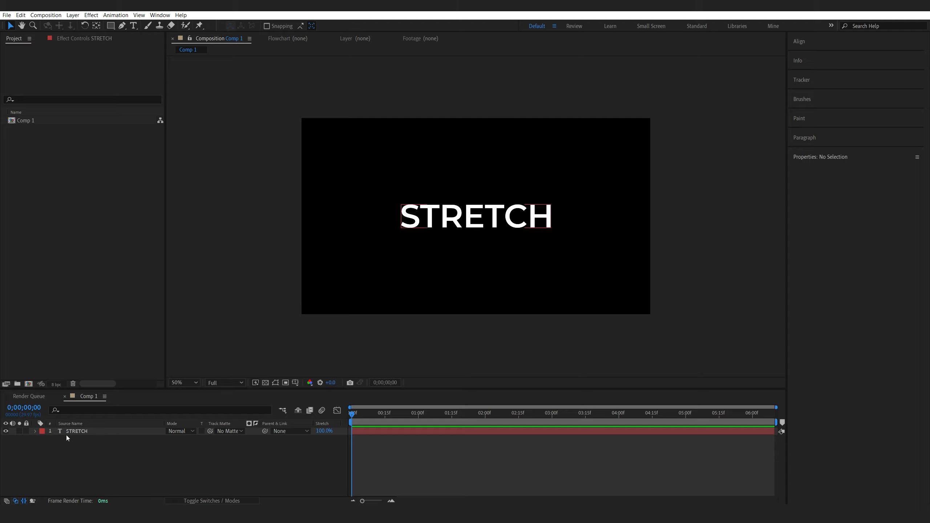
# Step: Add a Position animator to the STRETCH text layer and set its X position to -120
pyautogui.click(35, 431)
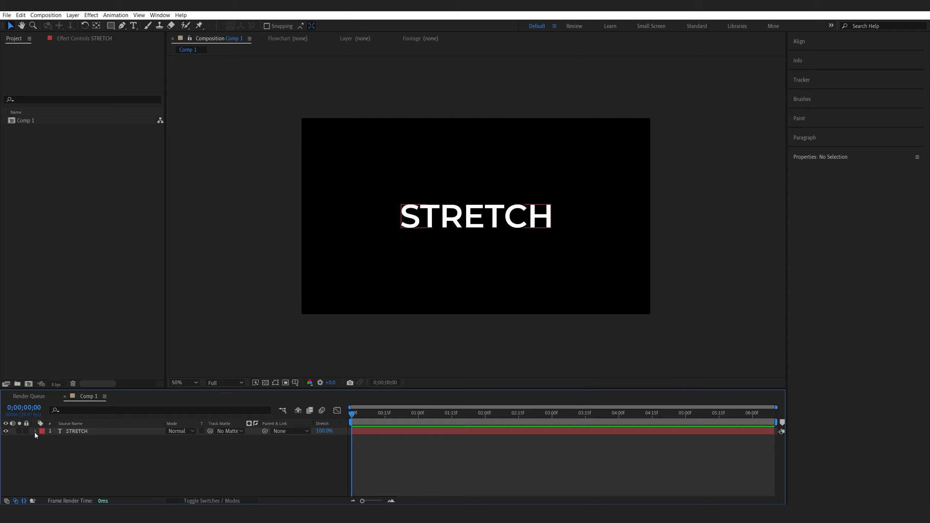
pyautogui.click(255, 439)
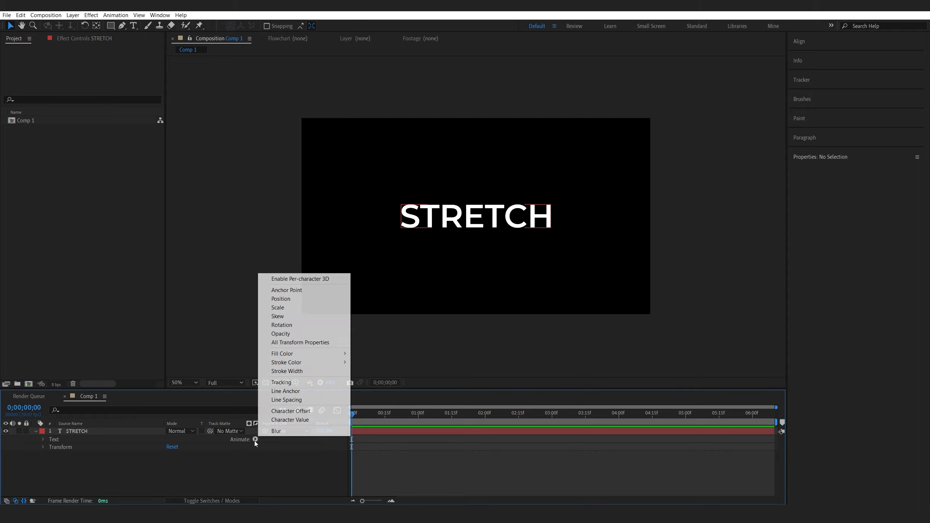
pyautogui.click(311, 298)
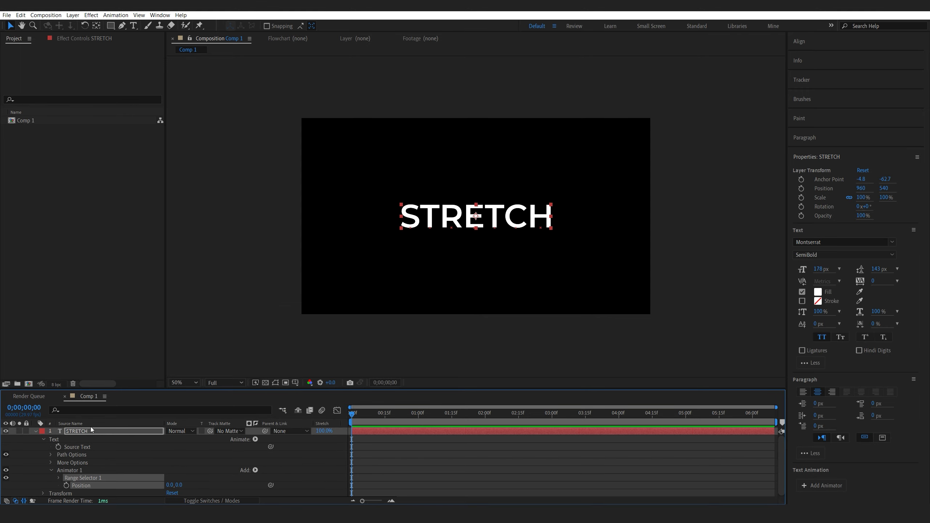
pyautogui.click(171, 484)
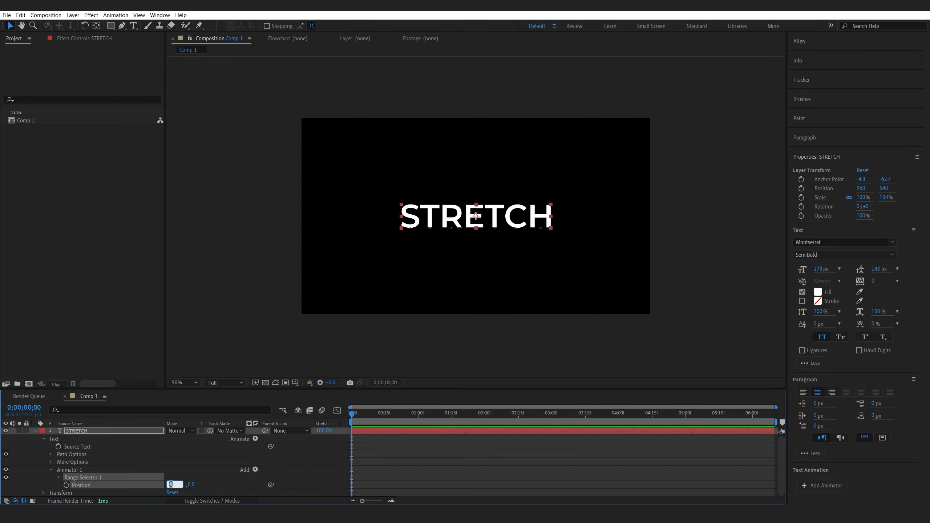
pyautogui.write('-120')
pyautogui.press('Return')
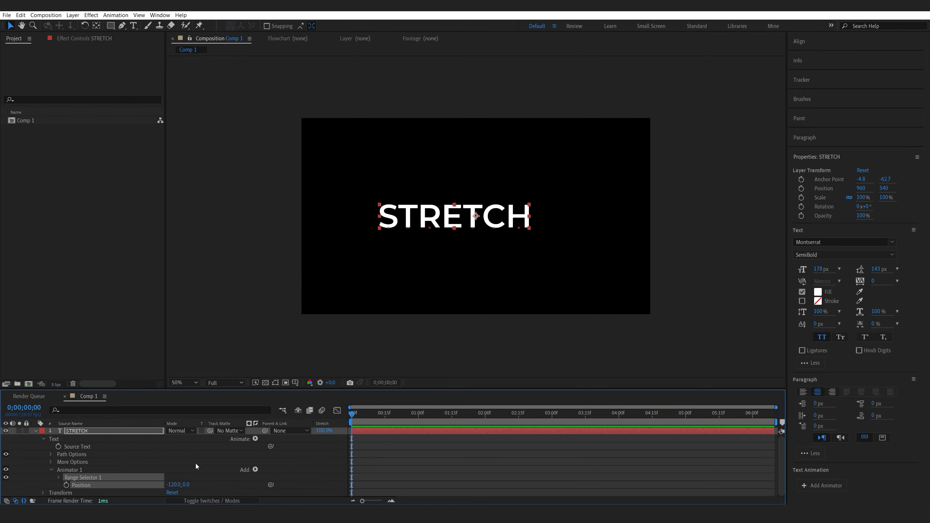
# Step: Set Range Selector 1's Offset to -100% and keyframe it at 0 seconds
pyautogui.click(58, 478)
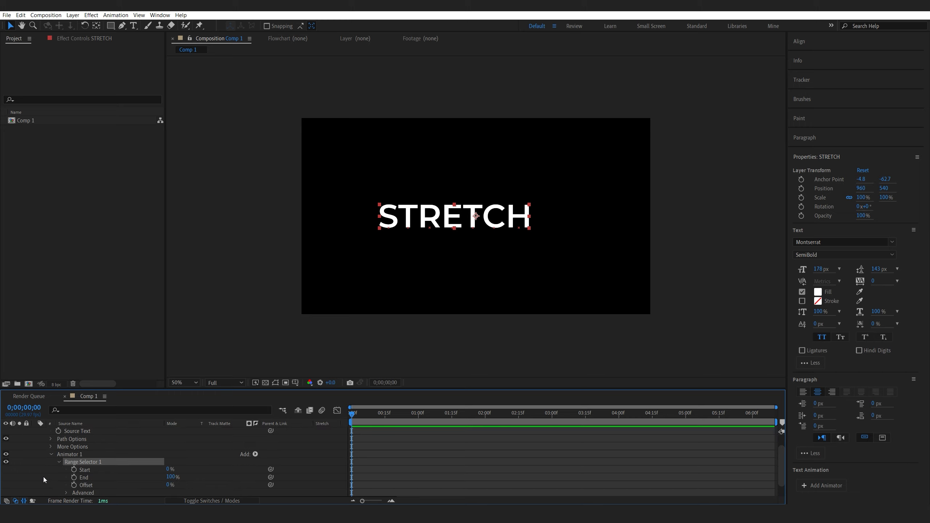
pyautogui.click(46, 480)
pyautogui.click(169, 485)
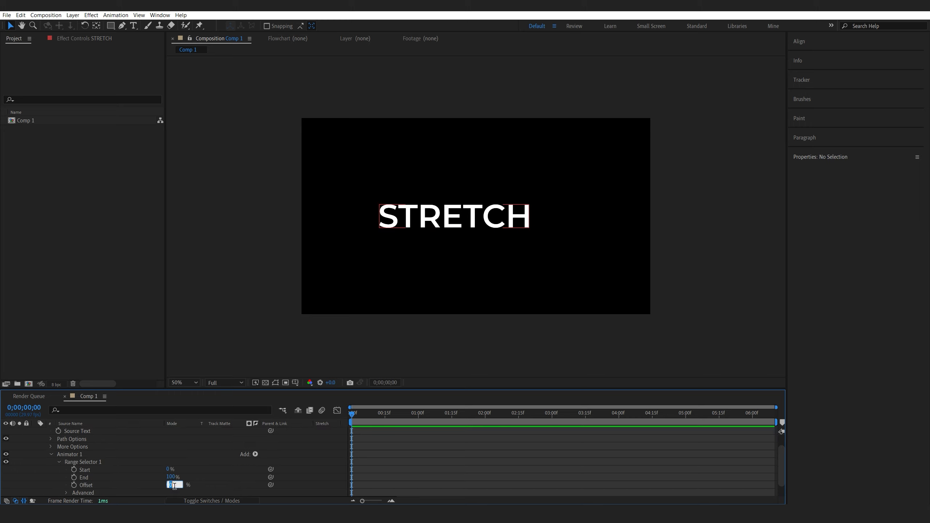
pyautogui.press('Return')
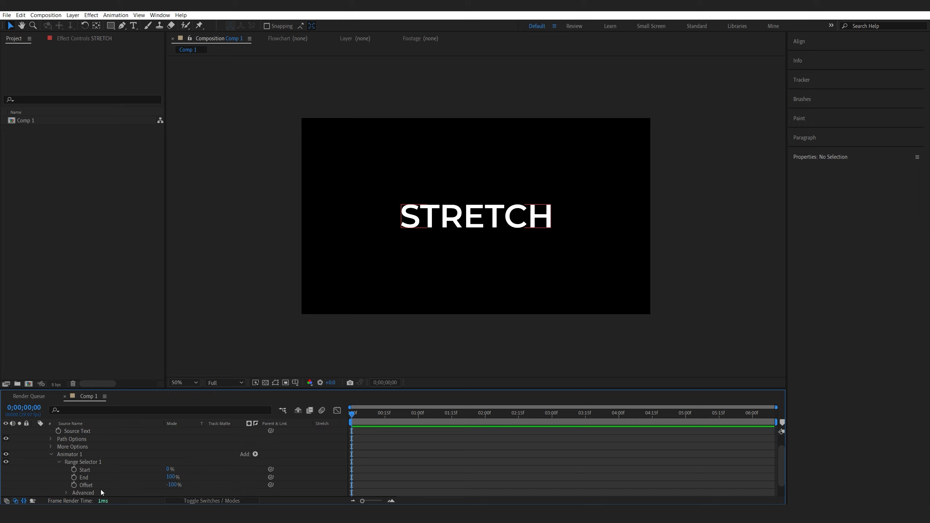
pyautogui.click(74, 485)
# Step: Keyframe the range selector's Offset at 100% at the 1-second mark
pyautogui.click(419, 414)
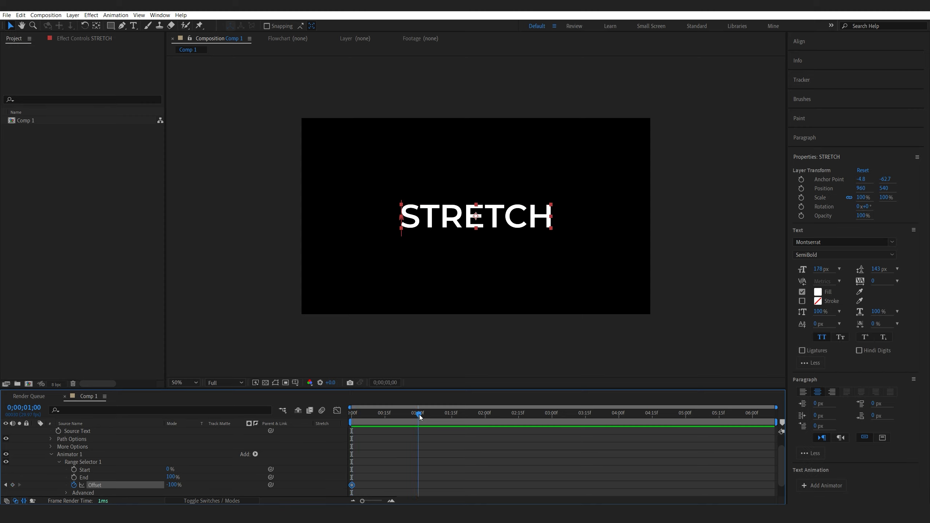
pyautogui.click(172, 484)
pyautogui.write('100')
pyautogui.press('Return')
pyautogui.click(458, 470)
# Step: In the selector's Advanced options, set Shape to Ramp Up and Ease Low to 50%, and preview the animation from the start
pyautogui.scroll(-2, 66, 483)
pyautogui.click(67, 478)
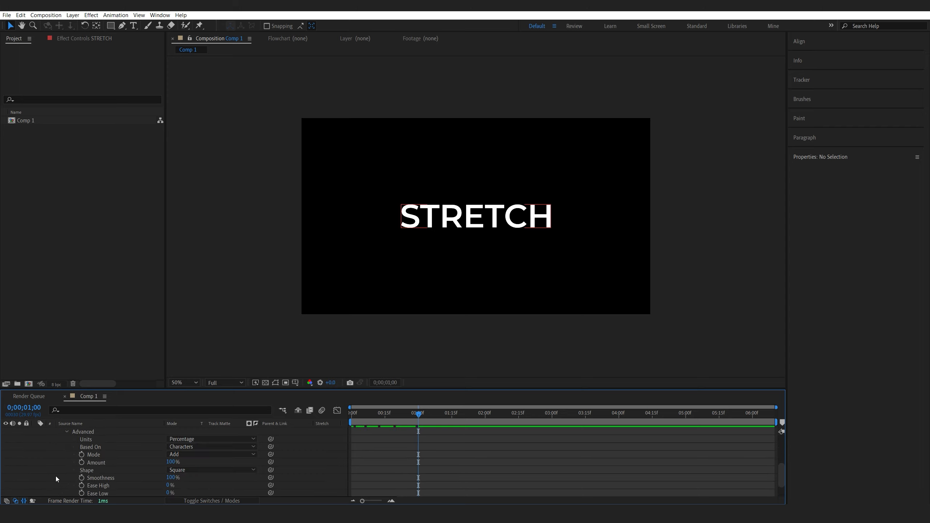
pyautogui.click(183, 470)
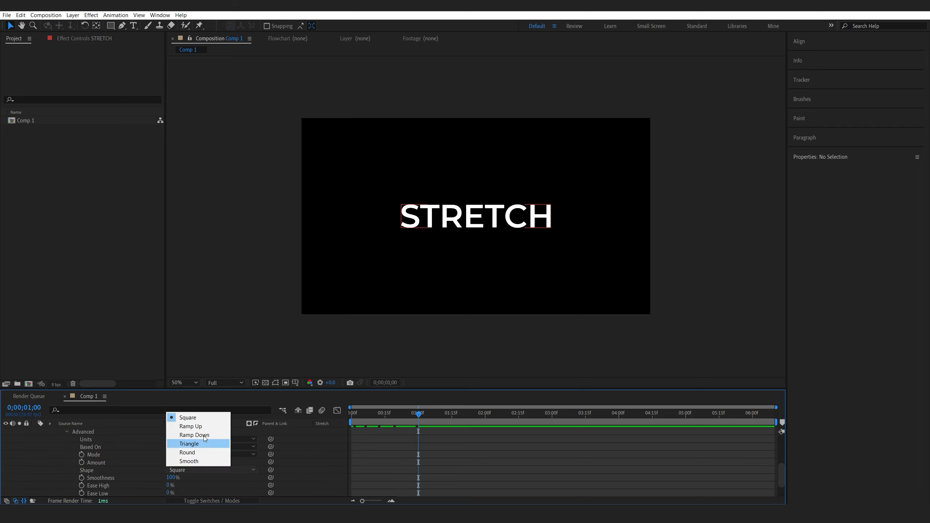
pyautogui.click(198, 427)
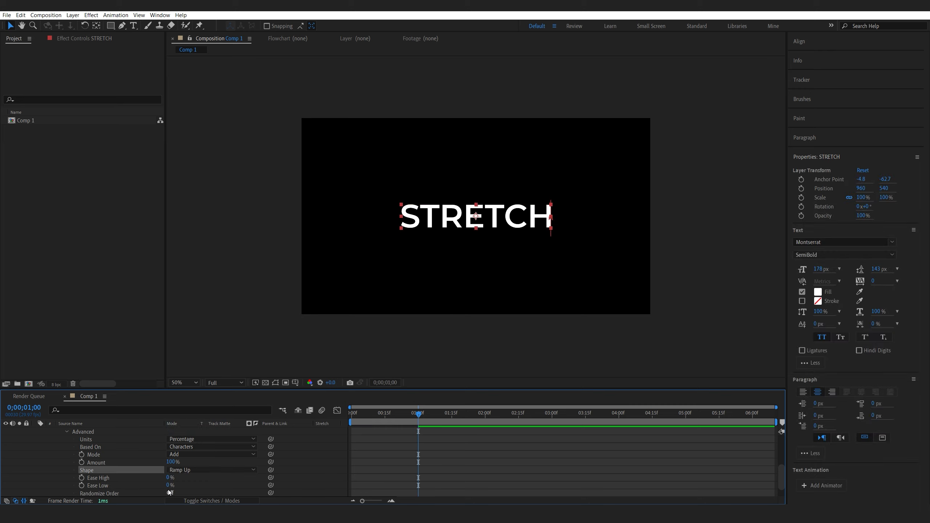
pyautogui.click(168, 485)
pyautogui.write('50')
pyautogui.press('Return')
pyautogui.moveTo(372, 415); pyautogui.dragTo(350, 414)
pyautogui.press('space')
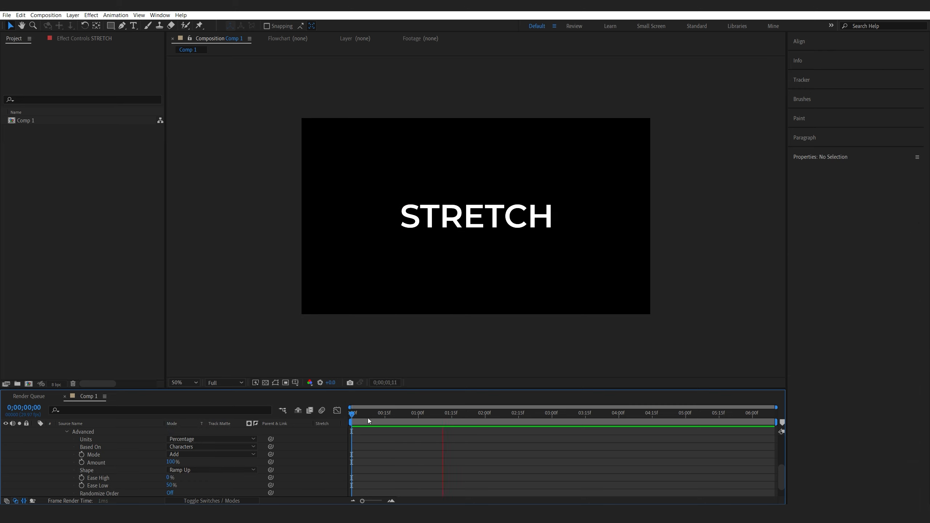
# Step: Add a hold keyframe for the Offset at 2 seconds and bring the Offset back to -100% at 3 seconds
pyautogui.moveTo(356, 415); pyautogui.dragTo(407, 419)
pyautogui.scroll(3, 431, 444)
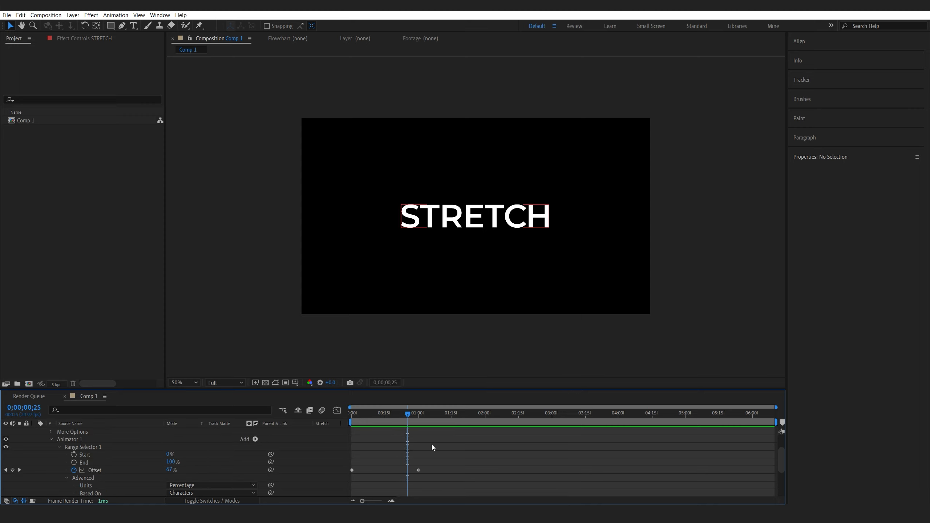
pyautogui.click(484, 418)
pyautogui.scroll(-3, 156, 484)
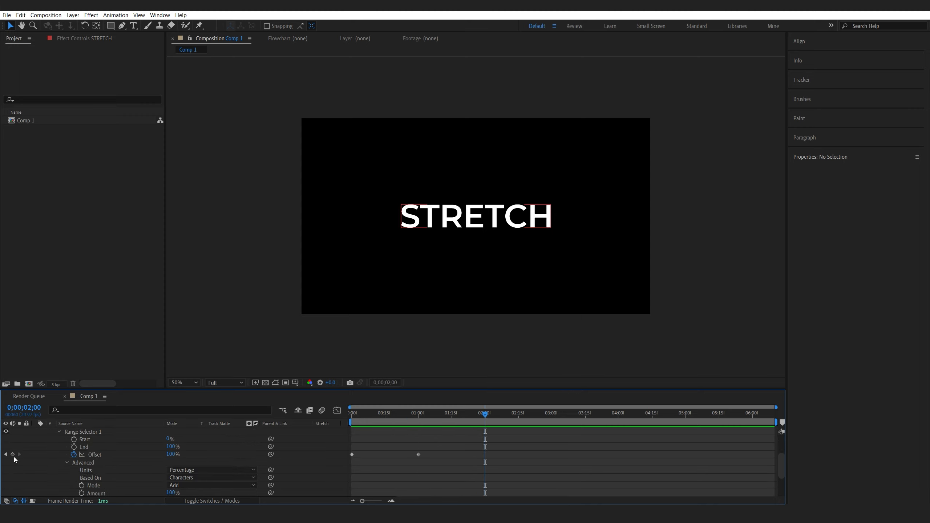
pyautogui.click(13, 454)
pyautogui.hotkey('shift', 'pagedown')
pyautogui.hotkey('shift', 'pagedown')
pyautogui.hotkey('shift', 'pagedown')
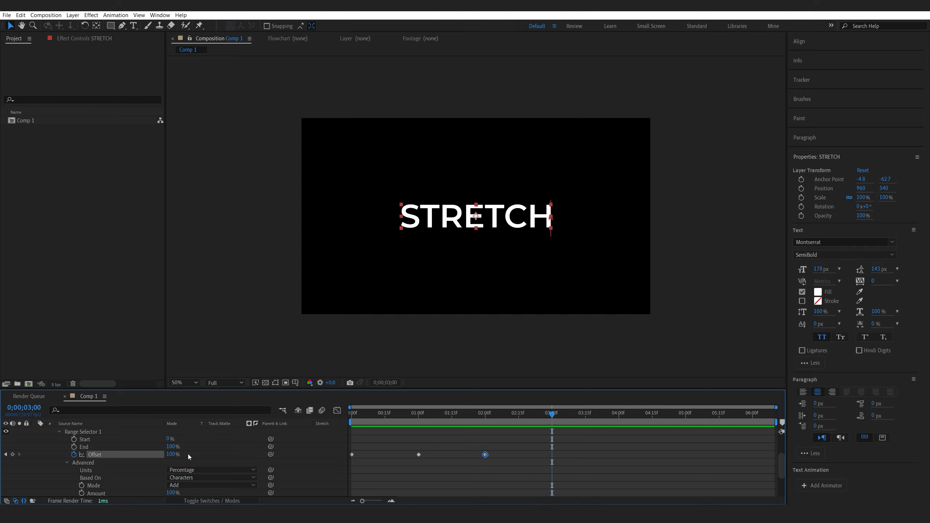
pyautogui.moveTo(173, 455); pyautogui.dragTo(99, 454)
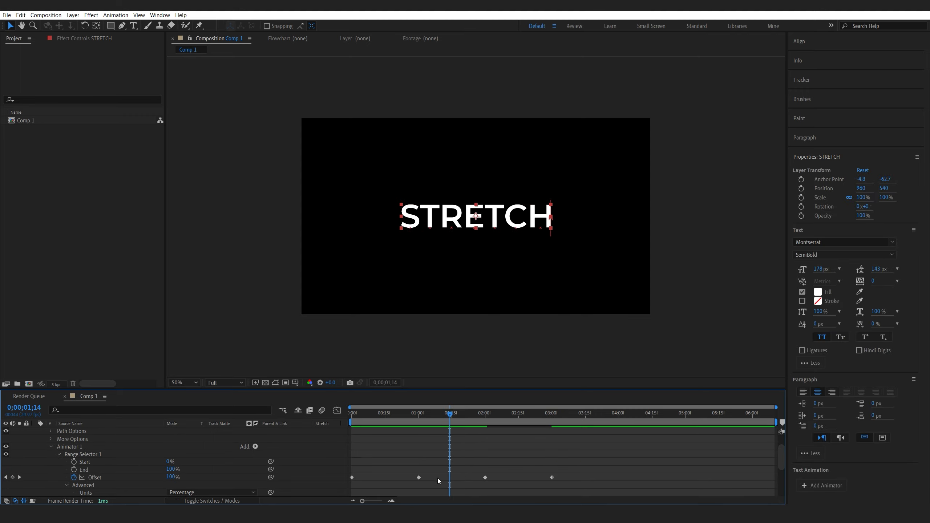
# Step: Keyframe the animator's Position at 0;00;01;14 and set its X value to 120 one frame after it
pyautogui.scroll(-4, 437, 478)
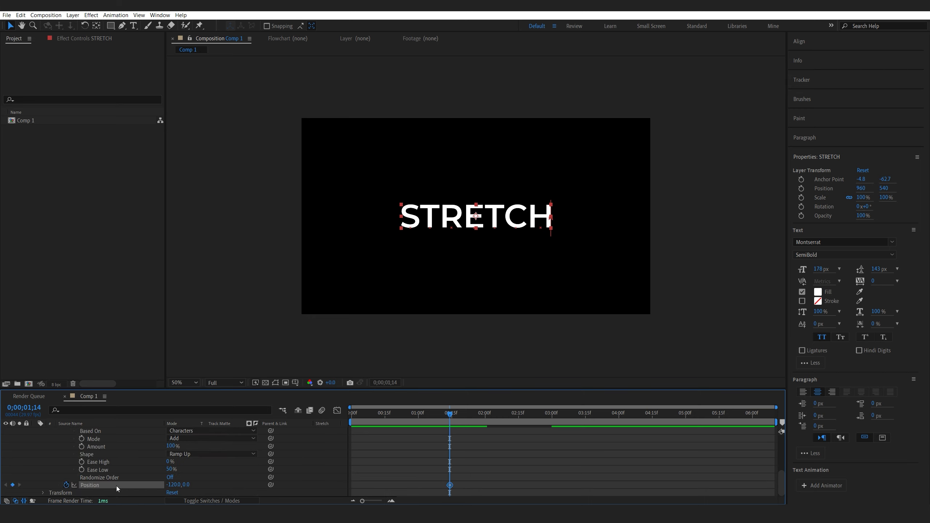
pyautogui.press('pagedown')
pyautogui.click(175, 485)
pyautogui.click(204, 476)
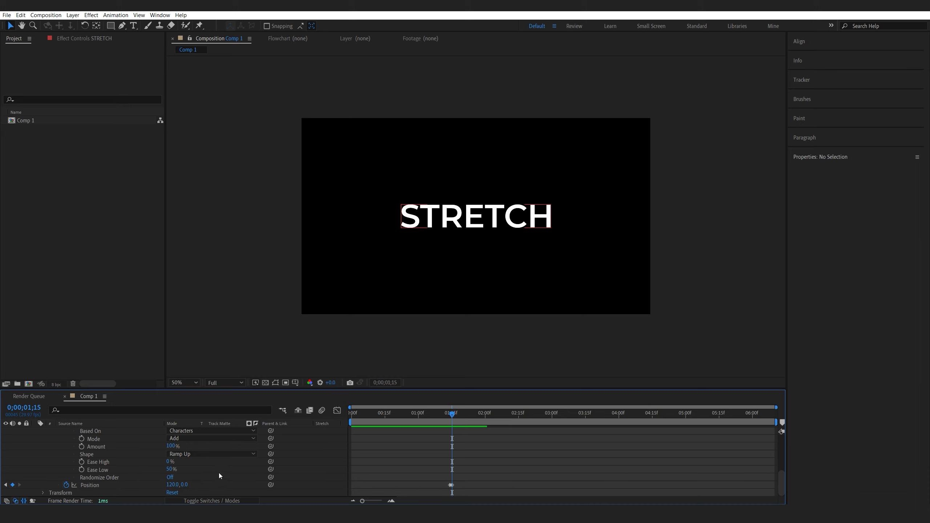
# Step: Select all four Offset keyframes and apply Easy Ease to them
pyautogui.scroll(4, 492, 451)
pyautogui.scroll(-4, 485, 434)
pyautogui.moveTo(475, 415); pyautogui.dragTo(383, 416)
pyautogui.moveTo(566, 450); pyautogui.dragTo(347, 468)
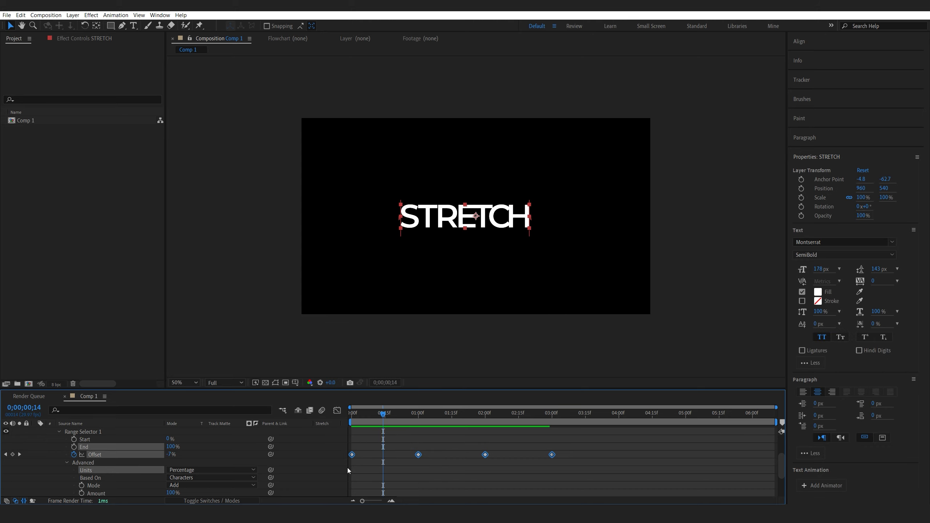
# Step: Reshape the Offset speed graph so the first move peaks early and the last move peaks late, and preview it
pyautogui.click(337, 410)
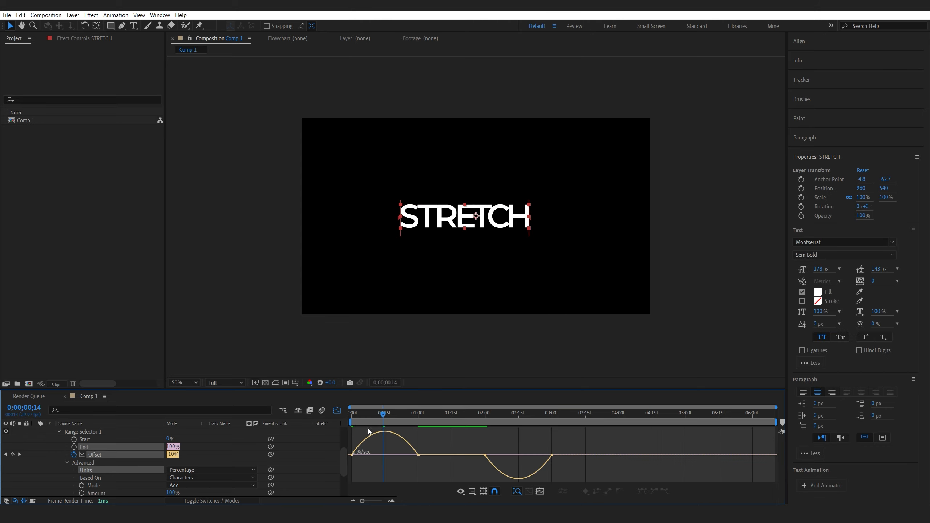
pyautogui.moveTo(406, 456); pyautogui.dragTo(383, 456)
pyautogui.moveTo(496, 459); pyautogui.dragTo(518, 466)
pyautogui.press('space')
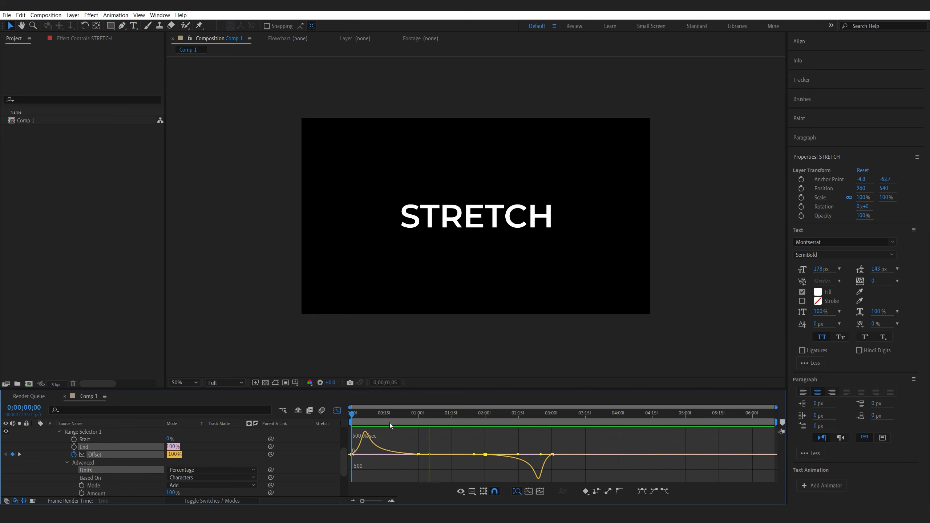
# Step: Close the Graph Editor, collapse the STRETCH text layer, and pre-compose it as Stretch
pyautogui.click(550, 412)
pyautogui.click(337, 410)
pyautogui.scroll(5, 103, 439)
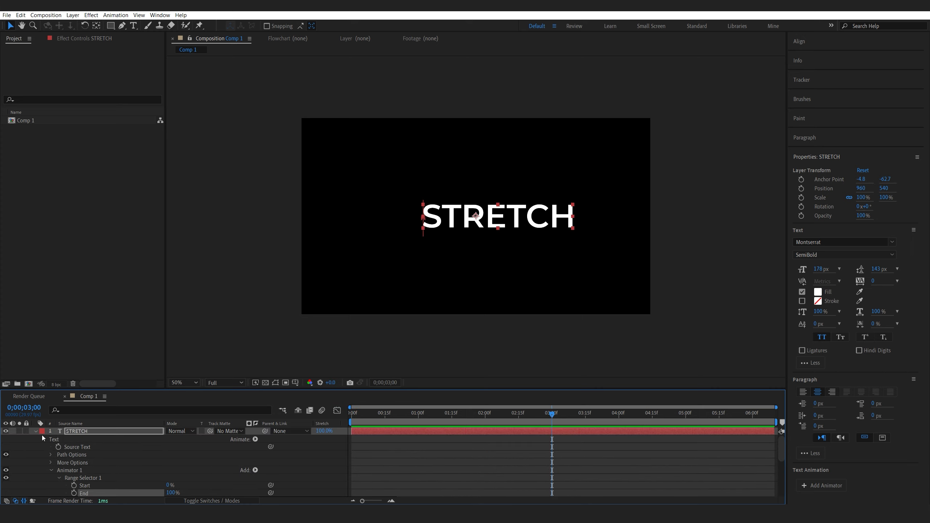
pyautogui.click(34, 433)
pyautogui.hotkey('ctrl', 'shift', 'c')
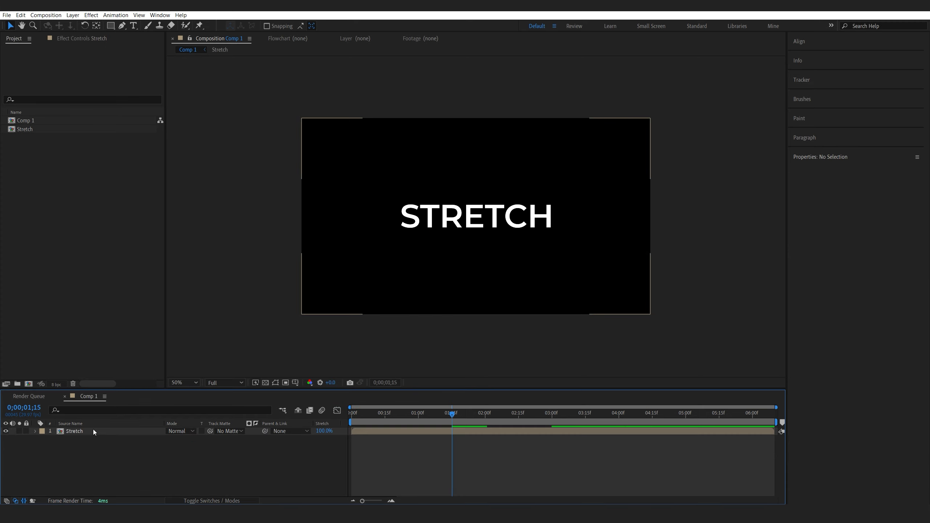
# Step: Apply the CC Scale Wipe effect to the Stretch precomp and set its Direction to -90°
pyautogui.click(91, 431)
pyautogui.write('cc sc')
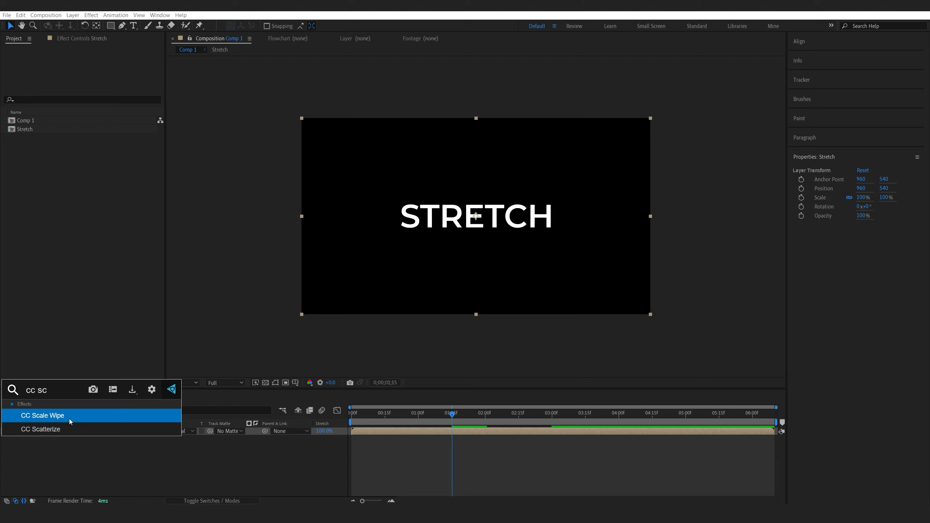
pyautogui.click(69, 418)
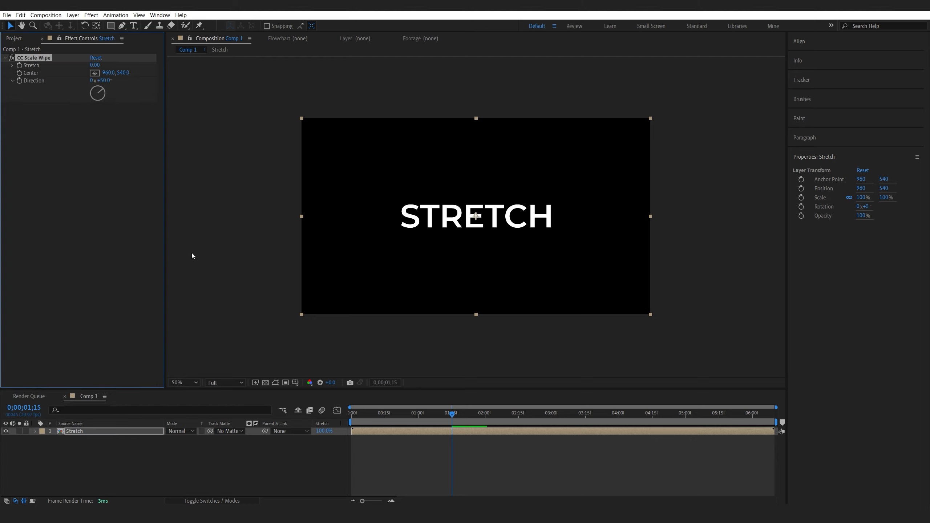
pyautogui.click(105, 80)
pyautogui.write('-90')
pyautogui.press('Return')
# Step: Set CC Scale Wipe's Center to 1438, 540, past the text's right end, and its Stretch amount to 50
pyautogui.moveTo(94, 65); pyautogui.dragTo(168, 64)
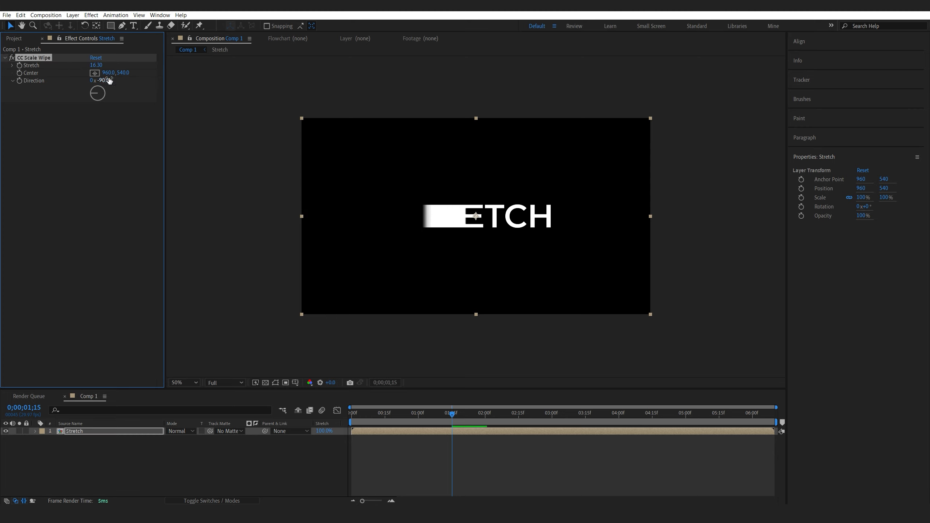
pyautogui.moveTo(108, 74); pyautogui.dragTo(403, 155)
pyautogui.click(101, 67)
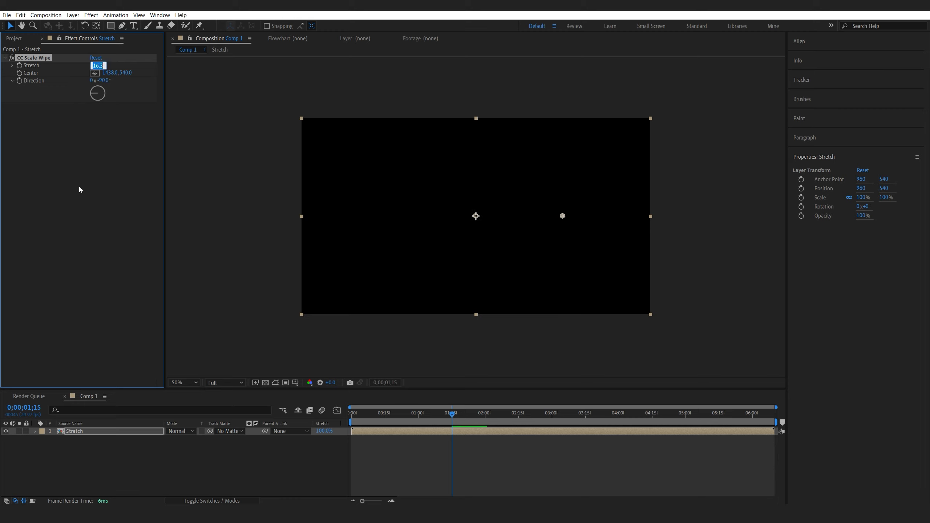
pyautogui.write('50')
pyautogui.press('Return')
# Step: Keyframe the CC Scale Wipe Center at 0 seconds, and set it to 526, 540 at 1 second
pyautogui.moveTo(361, 419); pyautogui.dragTo(337, 422)
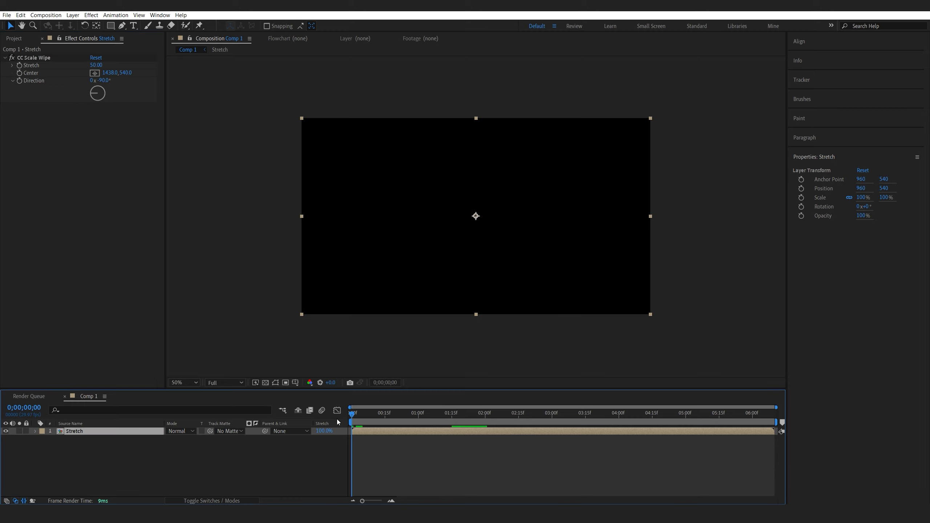
pyautogui.click(20, 73)
pyautogui.press('u')
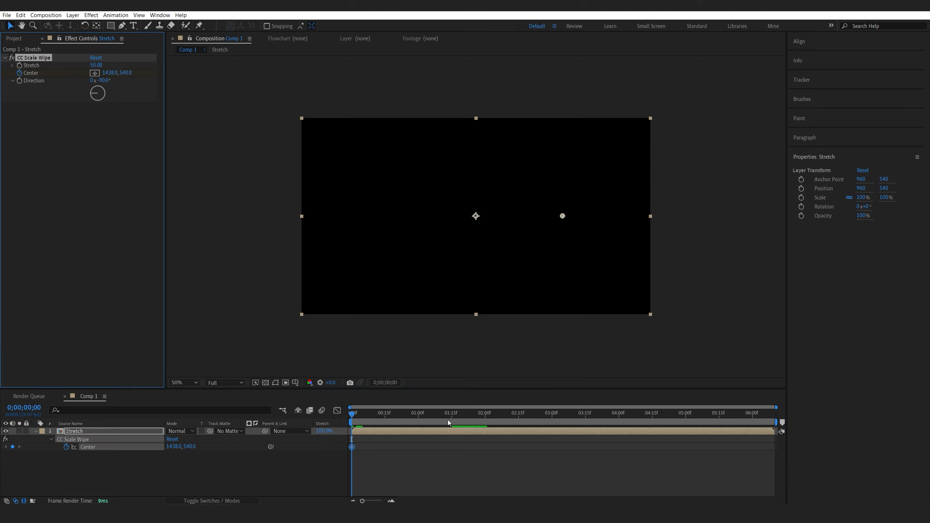
pyautogui.click(420, 417)
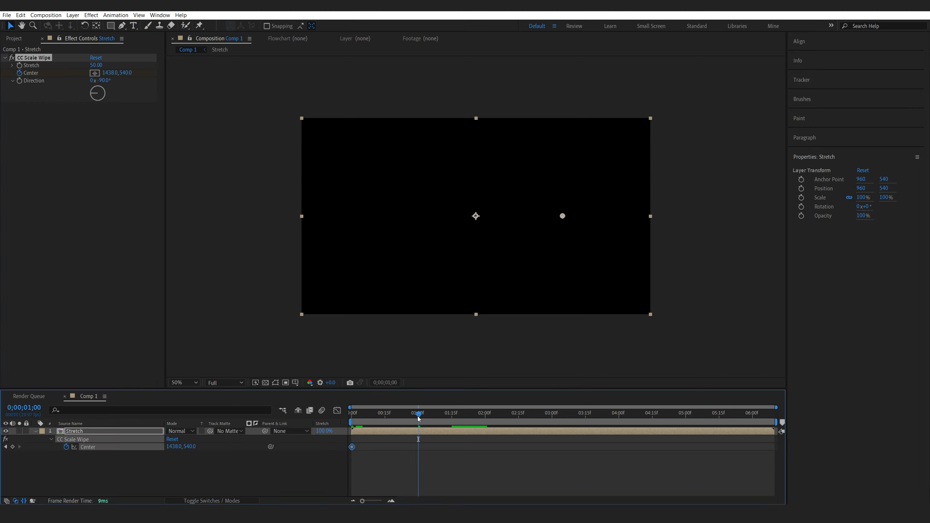
pyautogui.moveTo(109, 73)
pyautogui.mouseDown()
pyautogui.moveTo(24, 118)
pyautogui.moveTo(33, 122)
pyautogui.mouseUp()
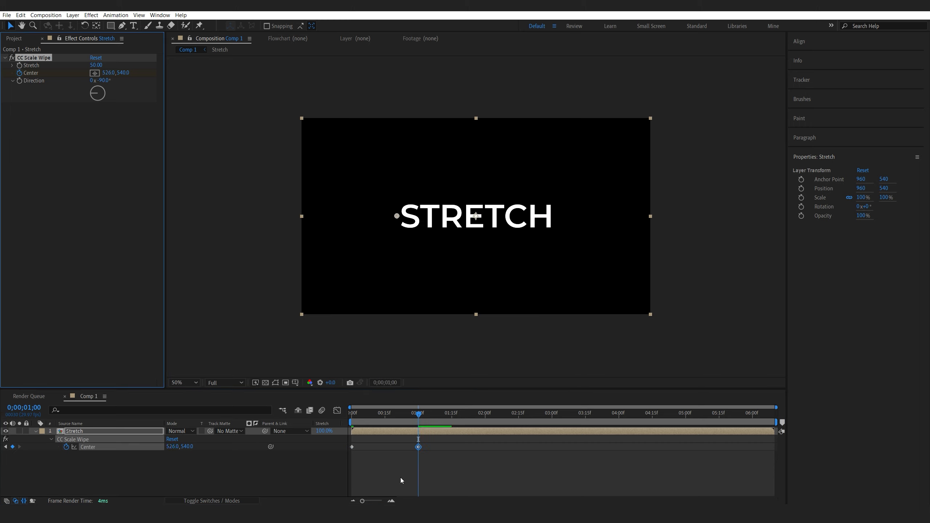
# Step: Ease both Center keyframes, reshape their speed graph to peak near the start, and preview the wipe from the beginning
pyautogui.moveTo(446, 463); pyautogui.dragTo(347, 435)
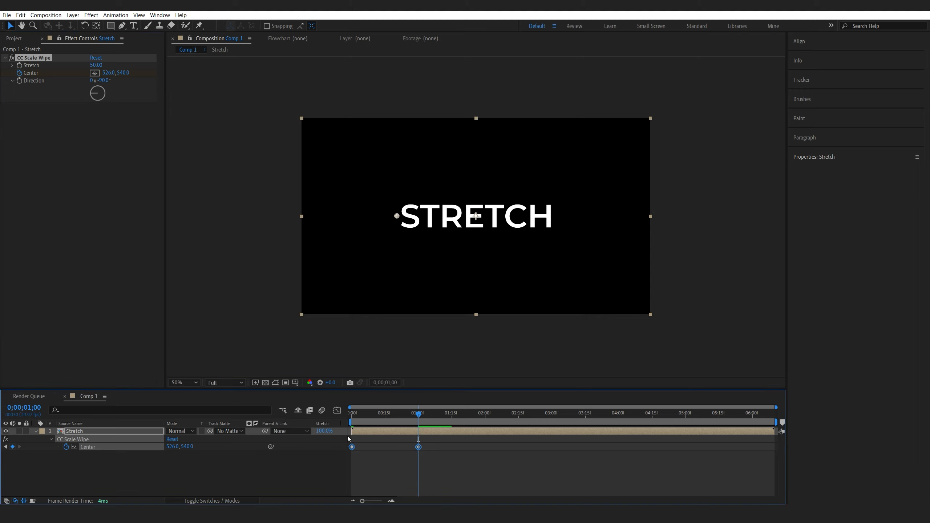
pyautogui.click(337, 410)
pyautogui.moveTo(405, 480); pyautogui.dragTo(381, 481)
pyautogui.press('Home')
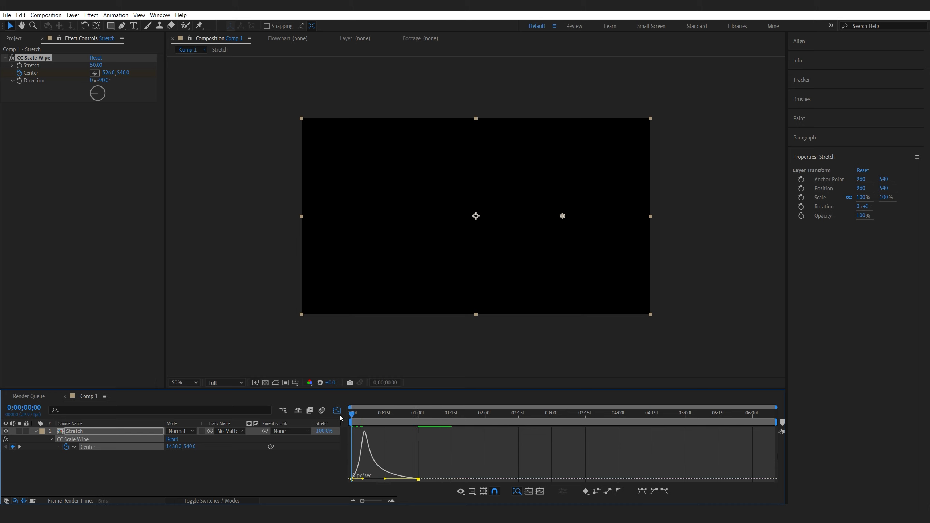
pyautogui.click(337, 411)
pyautogui.press('space')
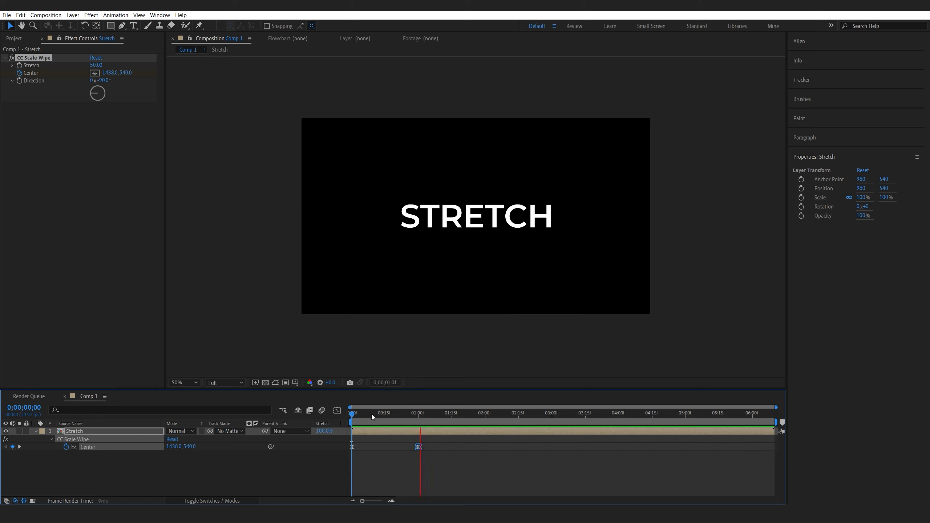
# Step: Scrub to a mid-wipe frame, set CC Scale Wipe's Stretch amount to 100, and preview the reveal
pyautogui.moveTo(364, 416); pyautogui.dragTo(384, 425)
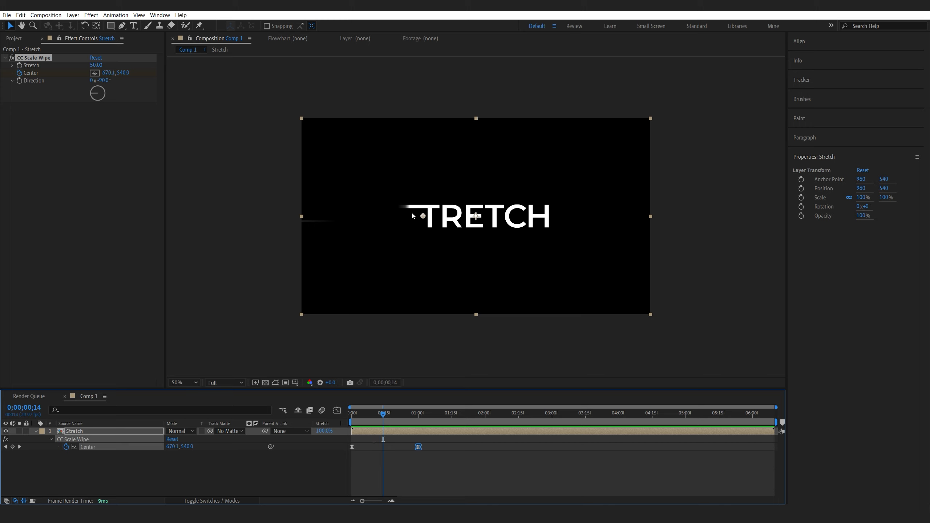
pyautogui.moveTo(386, 417); pyautogui.dragTo(385, 417)
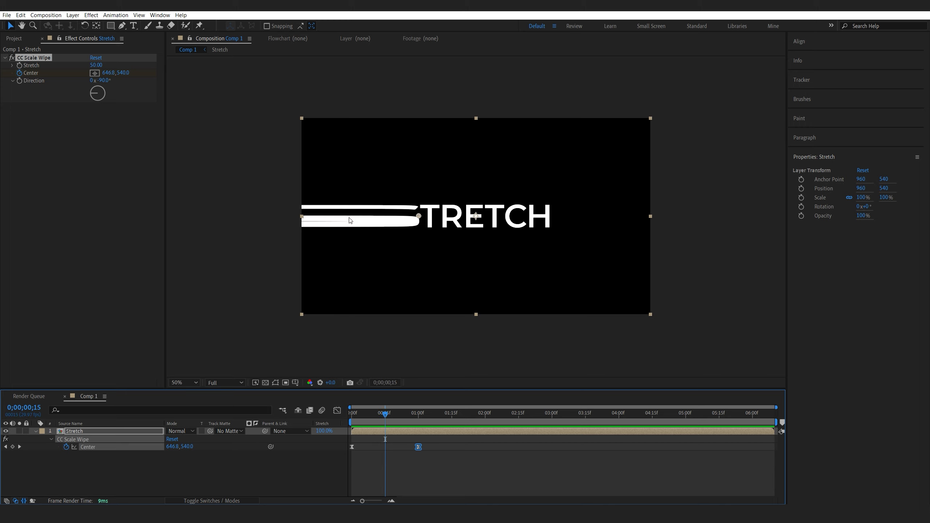
pyautogui.click(96, 65)
pyautogui.write('1')
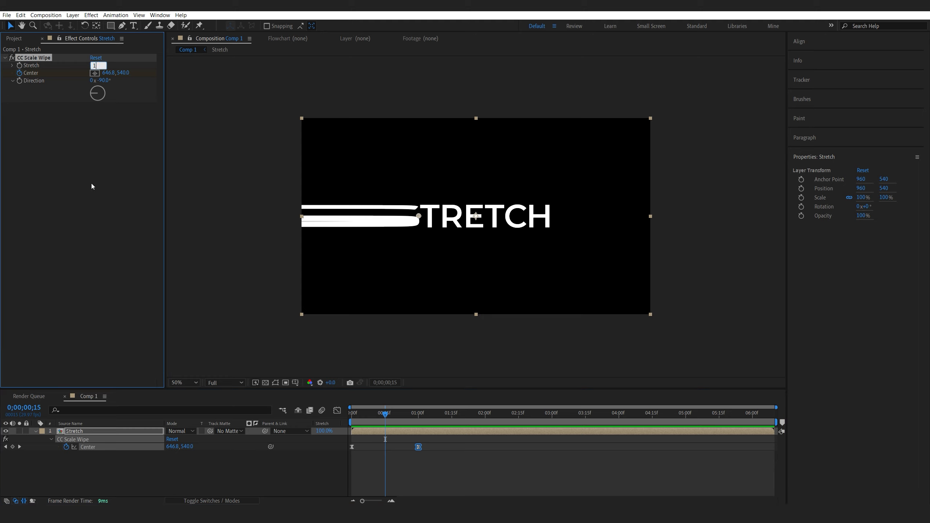
pyautogui.write('00')
pyautogui.press('Return')
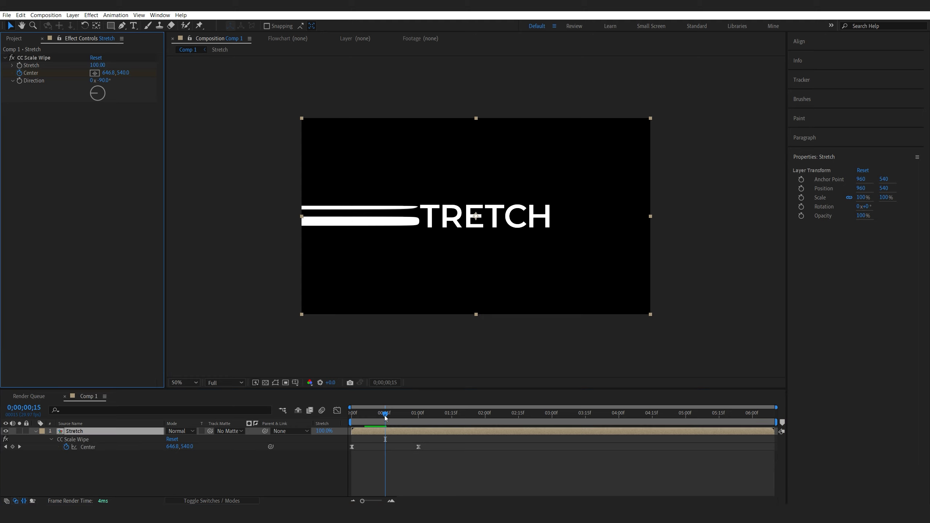
pyautogui.moveTo(385, 417); pyautogui.dragTo(366, 411)
pyautogui.press('space')
pyautogui.press('space')
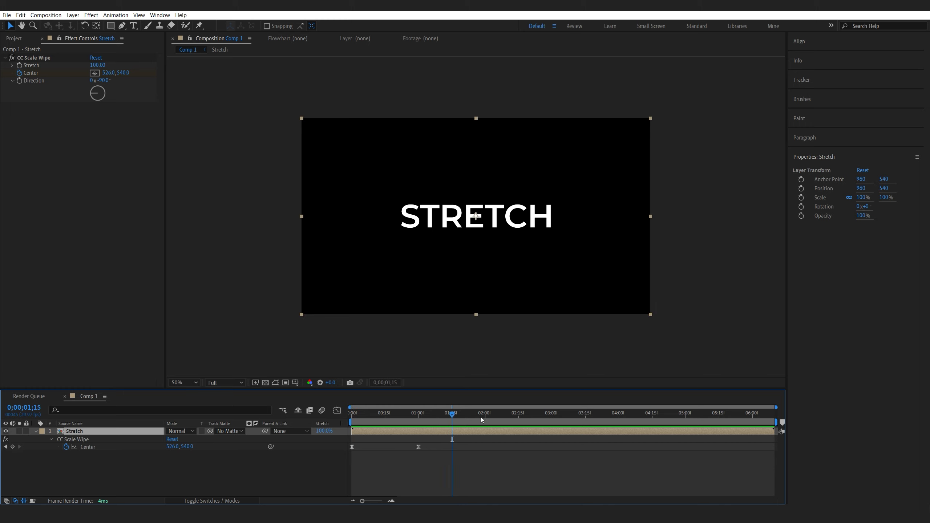
# Step: Add keyframes for CC Scale Wipe's Direction and Center at 1 second 15 frames, and reveal the effect's keyframed properties
pyautogui.click(20, 81)
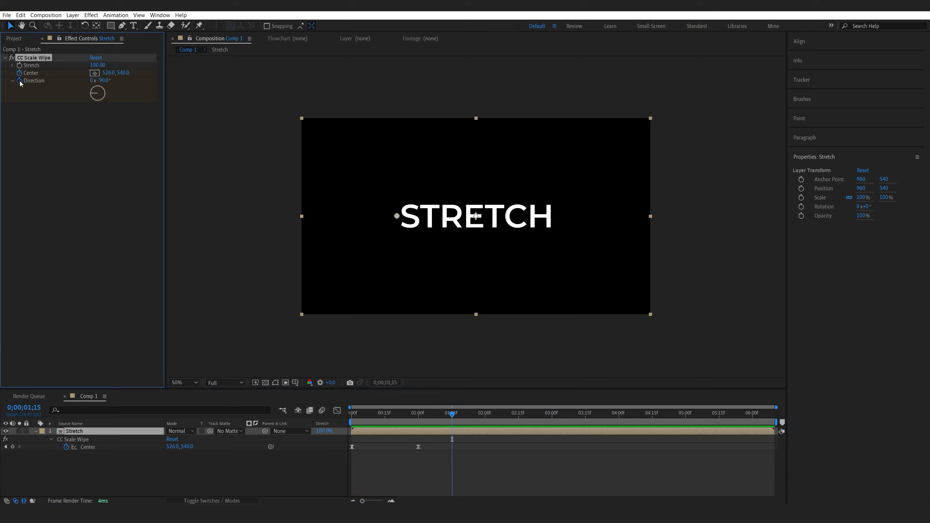
pyautogui.click(13, 447)
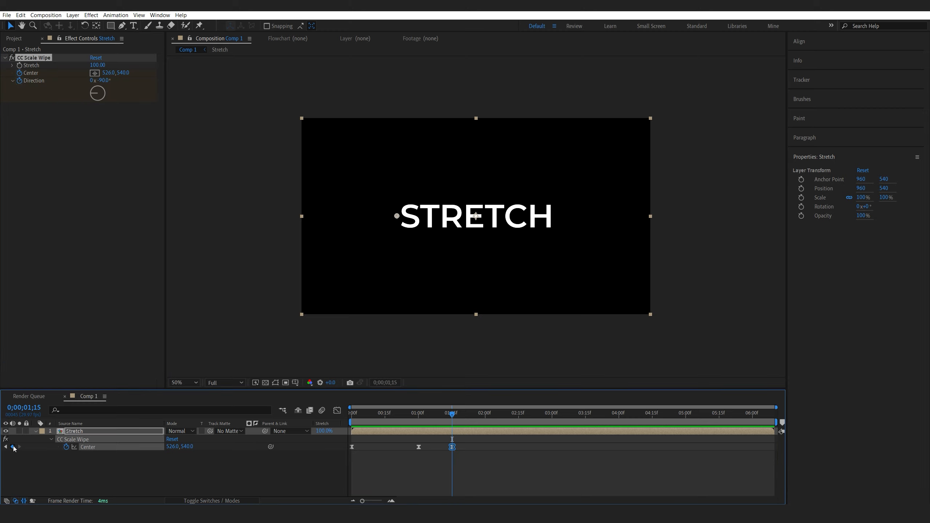
pyautogui.press('u')
pyautogui.press('u')
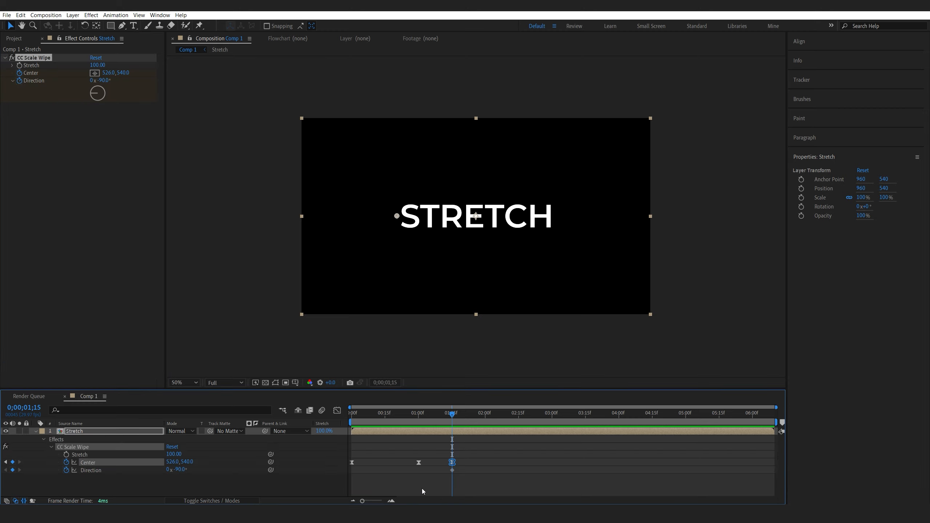
pyautogui.click(473, 473)
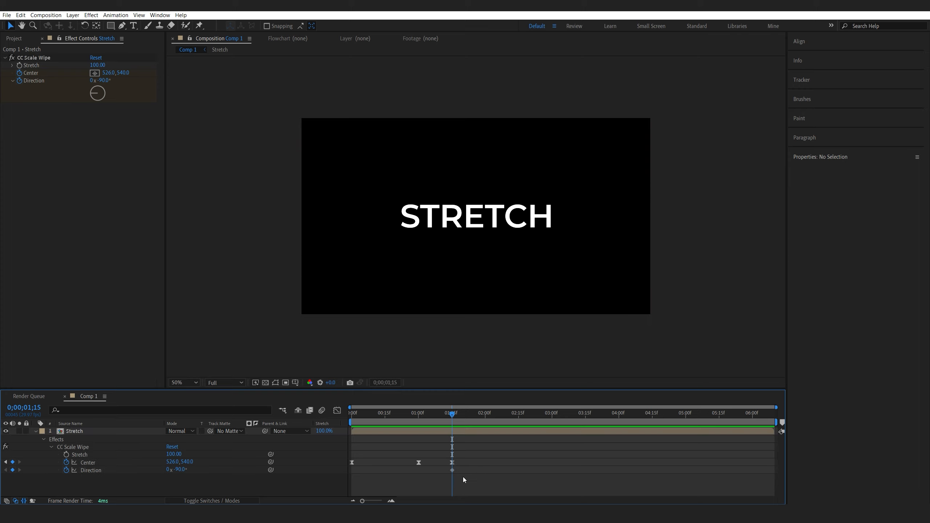
# Step: One frame after 1 second 15 frames, set the wipe's Direction to 90° and its Center to 1413, 540
pyautogui.press('pagedown')
pyautogui.click(182, 469)
pyautogui.write('90')
pyautogui.press('Return')
pyautogui.moveTo(172, 461); pyautogui.dragTo(589, 476)
# Step: Keyframe the unchanged Center and Direction at 2 seconds, and set the Center to 533, 540 at 3 seconds
pyautogui.click(485, 422)
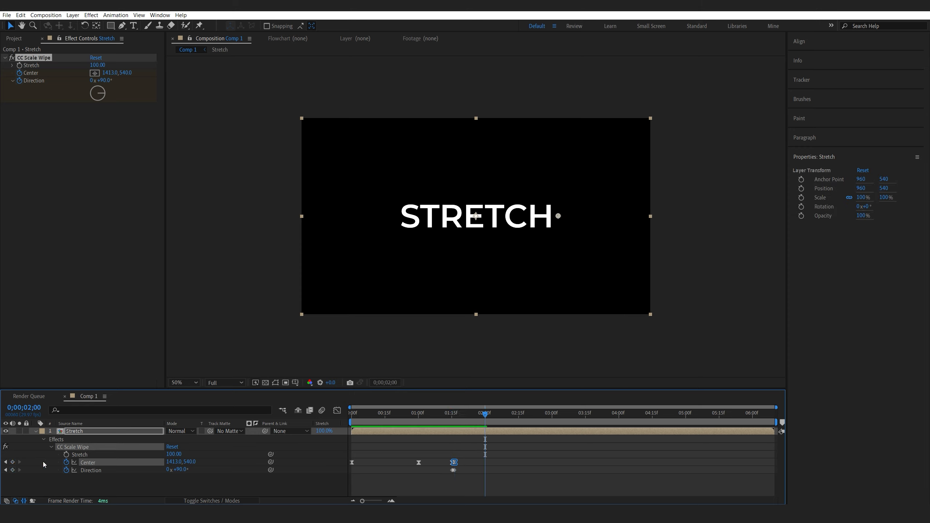
pyautogui.click(13, 463)
pyautogui.click(12, 470)
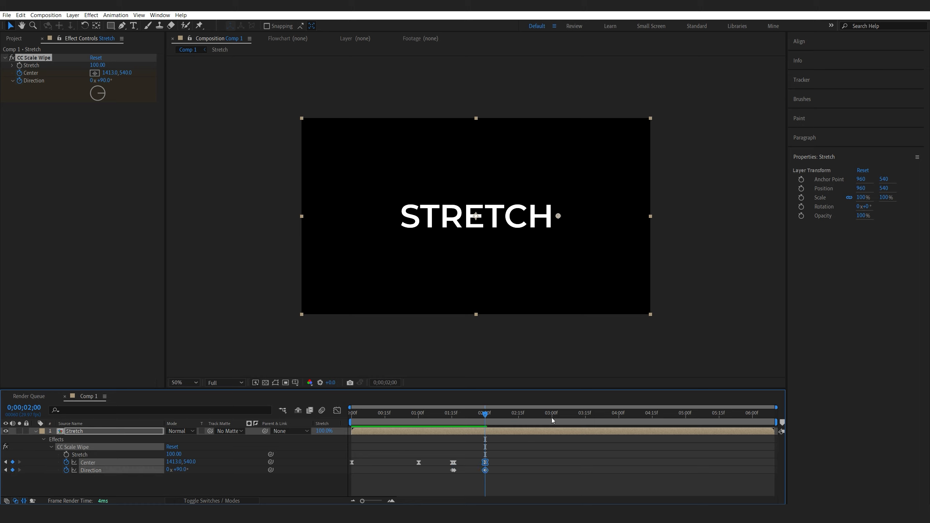
pyautogui.moveTo(551, 418)
pyautogui.mouseDown()
pyautogui.moveTo(545, 419)
pyautogui.moveTo(552, 421)
pyautogui.mouseUp()
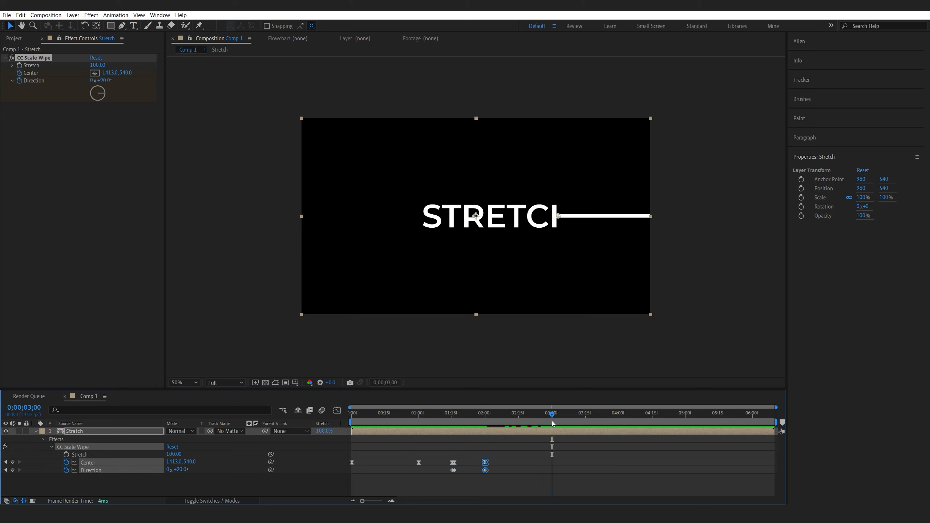
pyautogui.moveTo(176, 461); pyautogui.dragTo(76, 484)
# Step: Reshape the speed graph between the Center keyframes at 2 and 3 seconds, and preview the animation from the beginning
pyautogui.moveTo(576, 457); pyautogui.dragTo(465, 465)
pyautogui.click(336, 411)
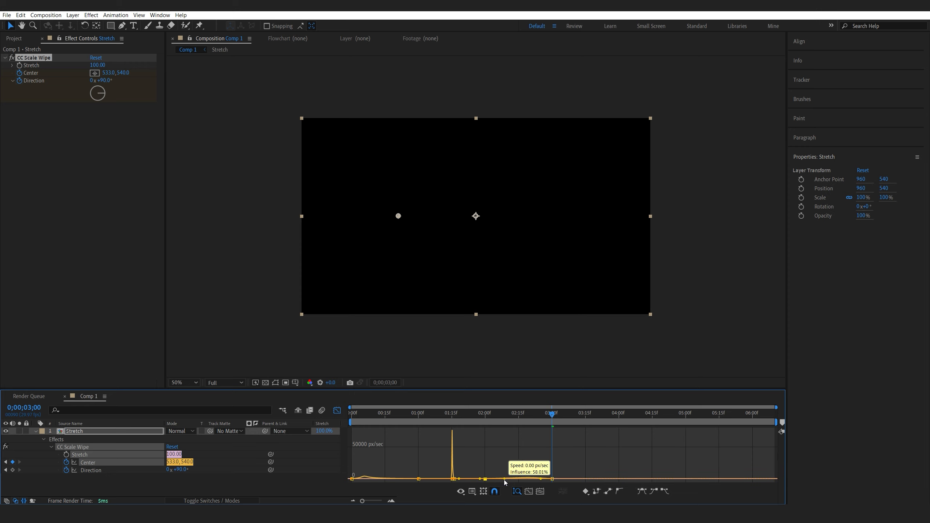
pyautogui.hotkey('shift', 'F3')
pyautogui.press('Home')
pyautogui.click(135, 480)
pyautogui.press('space')
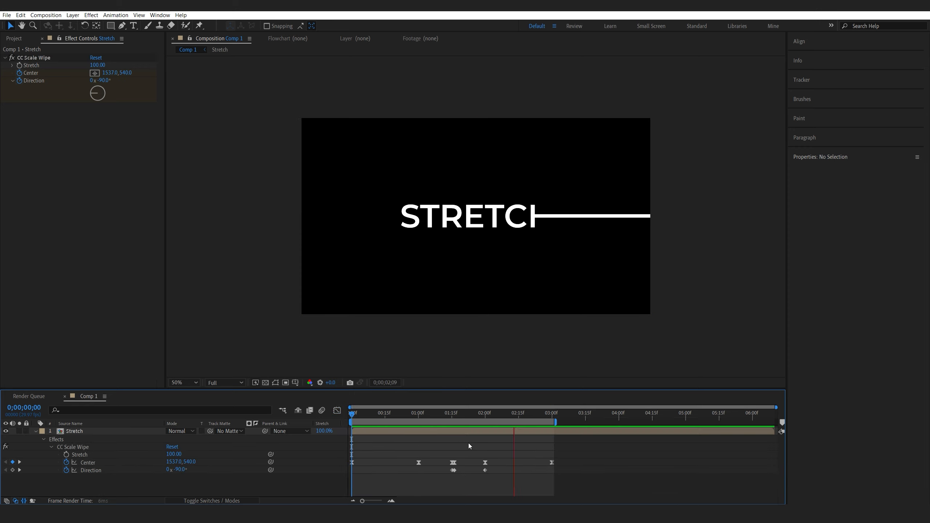
pyautogui.press('space')
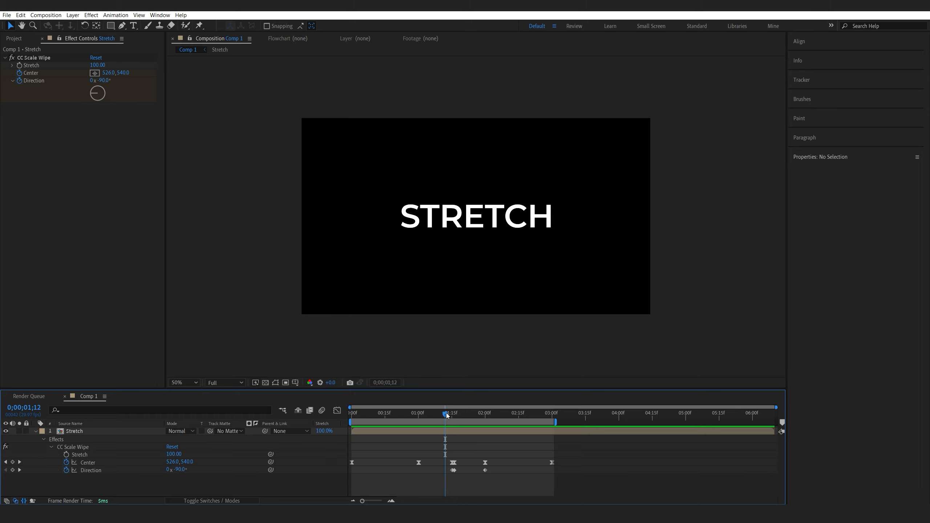
# Step: Try a CC Scale Wipe Direction of 0° at frame 16, and undo the change
pyautogui.moveTo(442, 414); pyautogui.dragTo(388, 419)
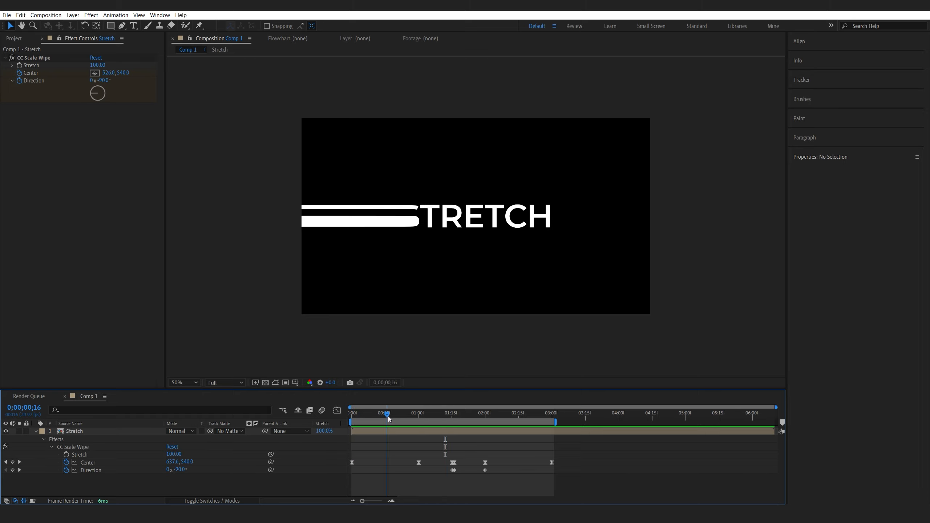
pyautogui.moveTo(104, 80); pyautogui.dragTo(125, 85)
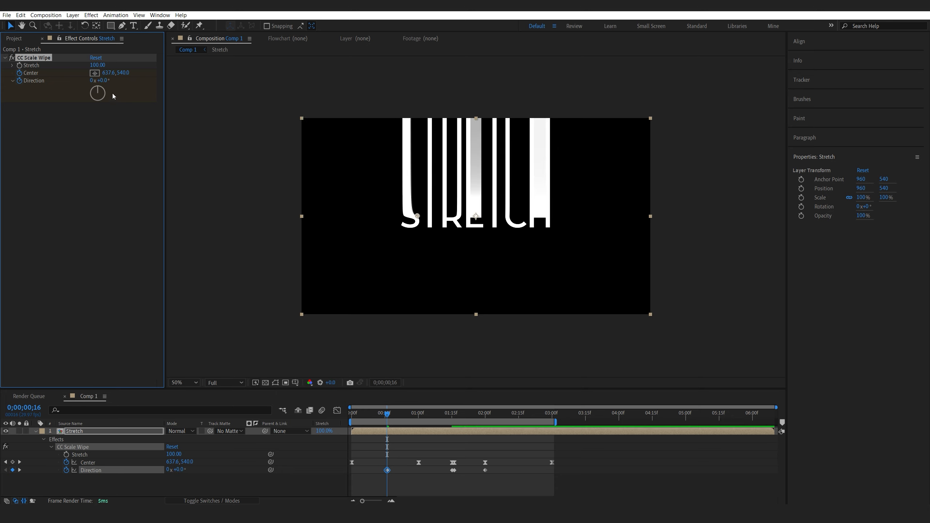
pyautogui.hotkey('ctrl', 'z')
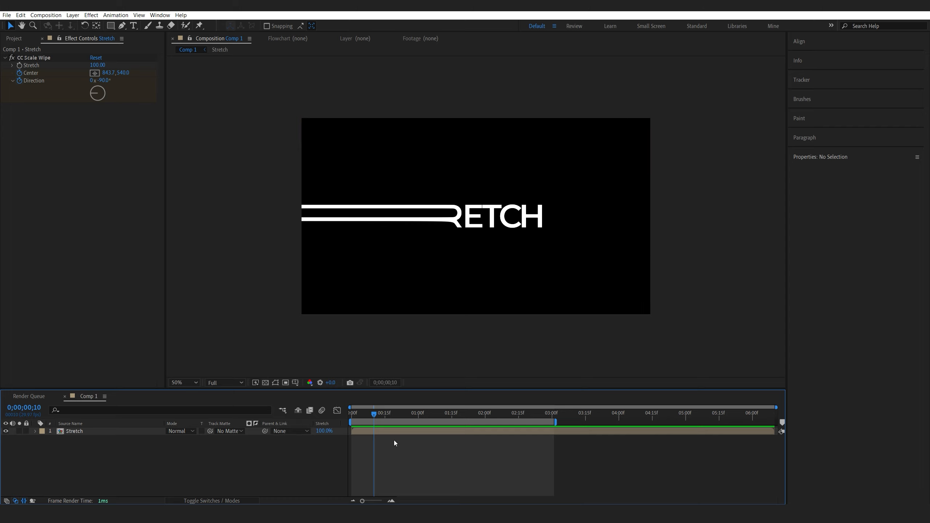
# Step: Duplicate the Stretch layer, shift the upper copy about one frame later, and check the start of the wipe
pyautogui.click(371, 431)
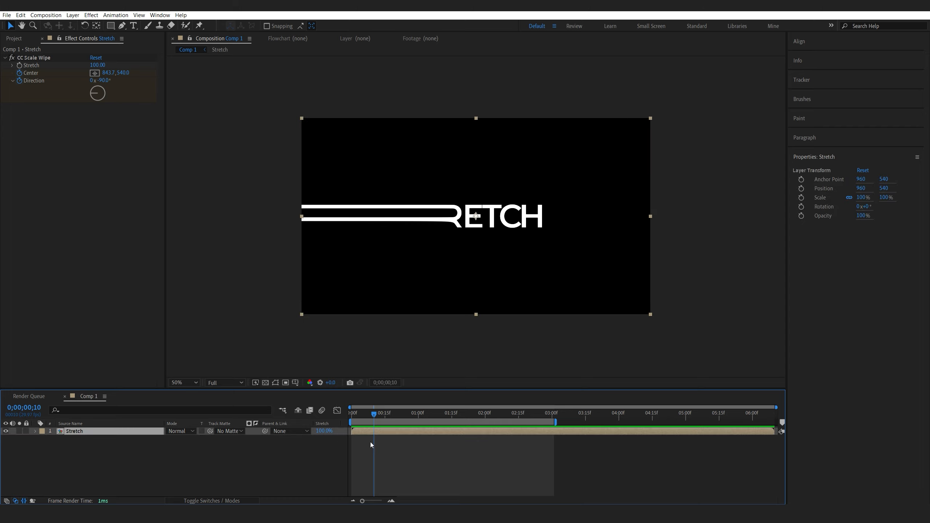
pyautogui.hotkey('ctrl', 'd')
pyautogui.moveTo(364, 434); pyautogui.dragTo(365, 434)
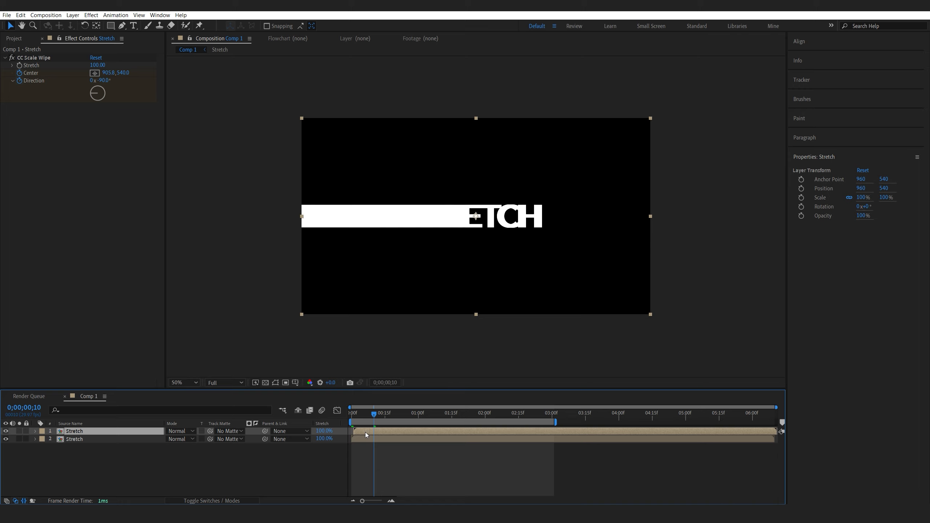
pyautogui.click(358, 415)
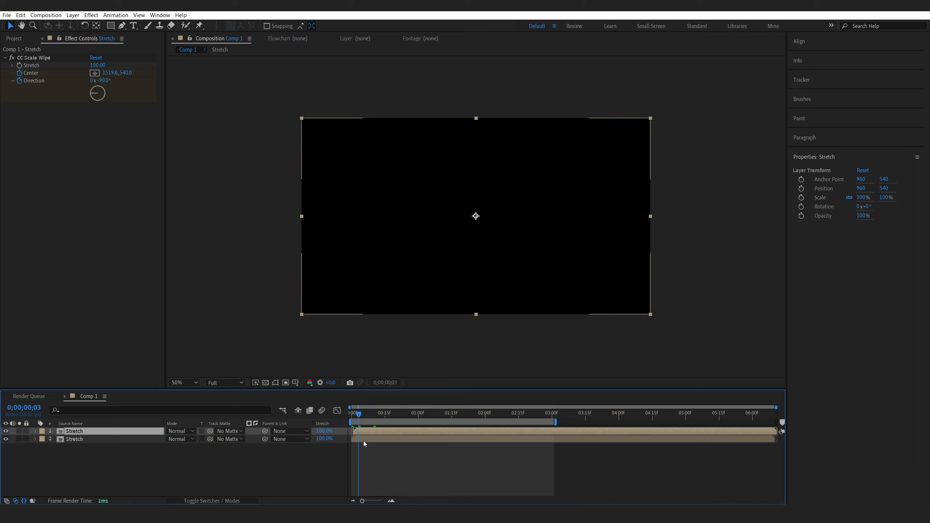
# Step: Apply the Gradient Ramp effect to the lower Stretch layer at frame 7
pyautogui.click(363, 440)
pyautogui.click(367, 415)
pyautogui.hotkey('ctrl', 'space')
pyautogui.write('grad')
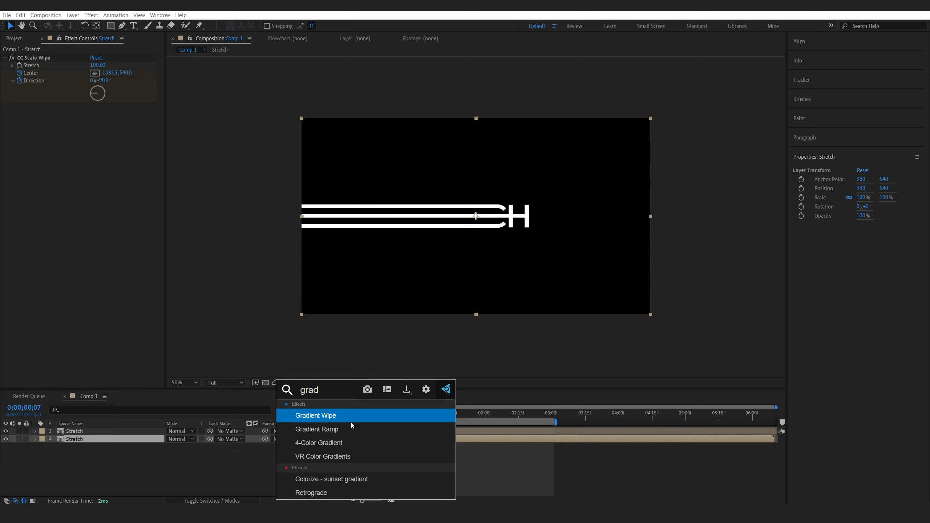
pyautogui.click(341, 432)
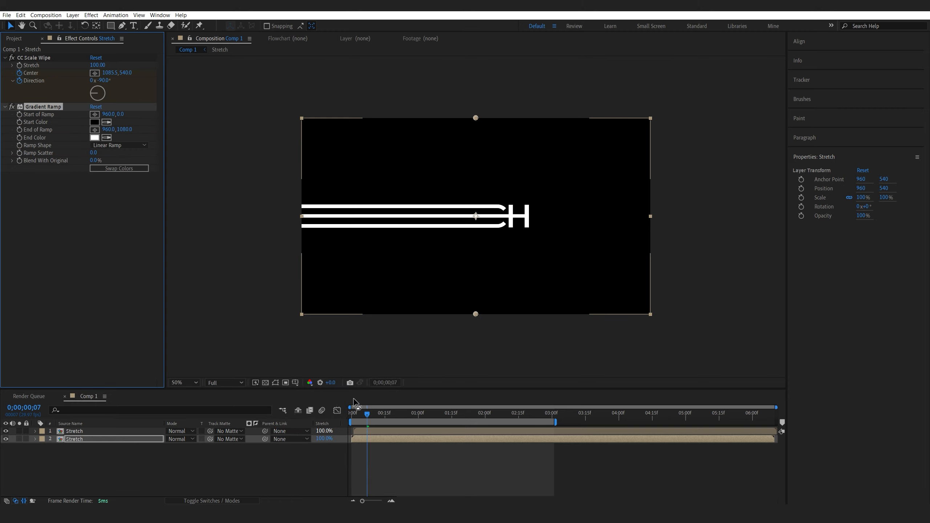
# Step: Set the Gradient Ramp's Start Color to blue and End Color to green (23AD51), and preview from the beginning
pyautogui.click(94, 137)
pyautogui.write('23AD51')
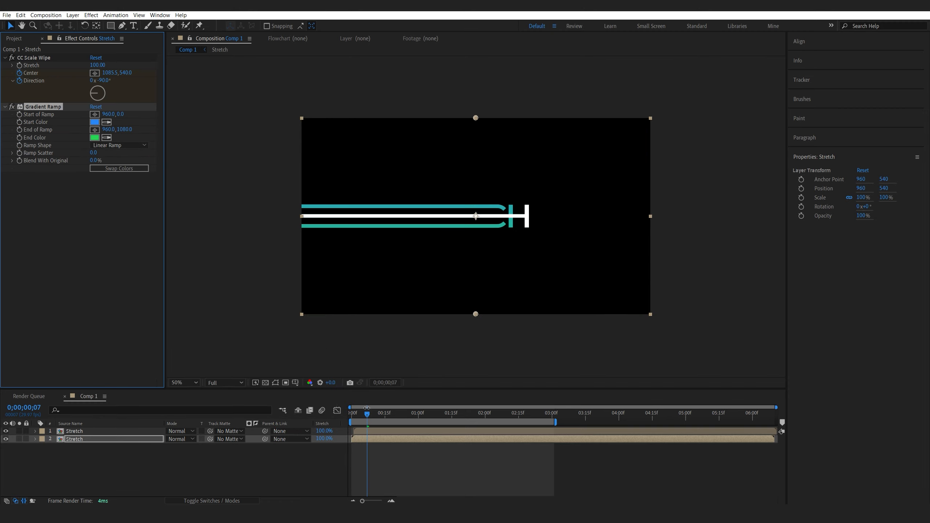
pyautogui.moveTo(367, 407); pyautogui.dragTo(352, 407)
pyautogui.press('space')
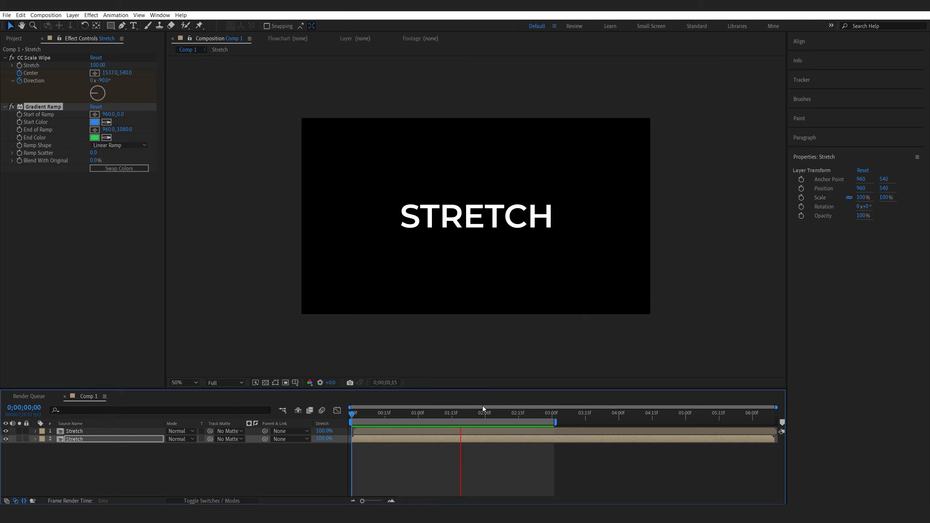